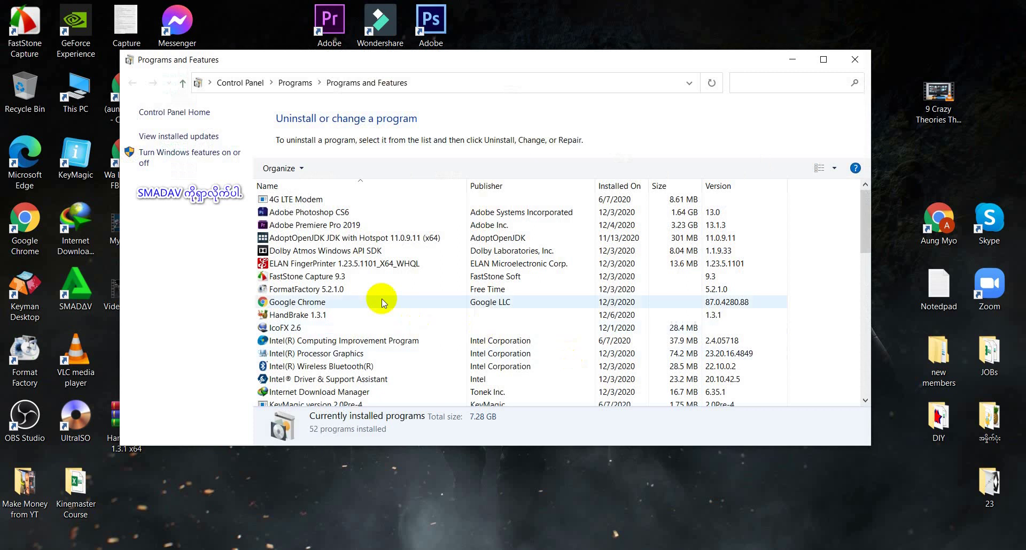
Move the Programs and Features window aside and select SMADAV version 13.4.1 in the installed programs list.
left_click(276, 199)
left_click_drag(444, 66, 596, 87)
left_click(87, 307)
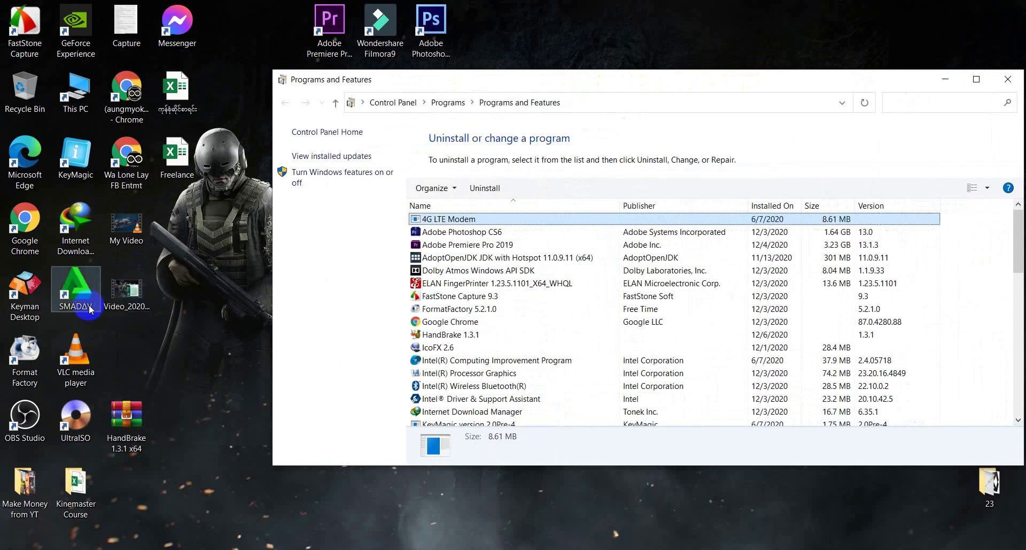
left_click(432, 335)
scroll(438, 340, "down", 4)
scroll(438, 340, "down", 8)
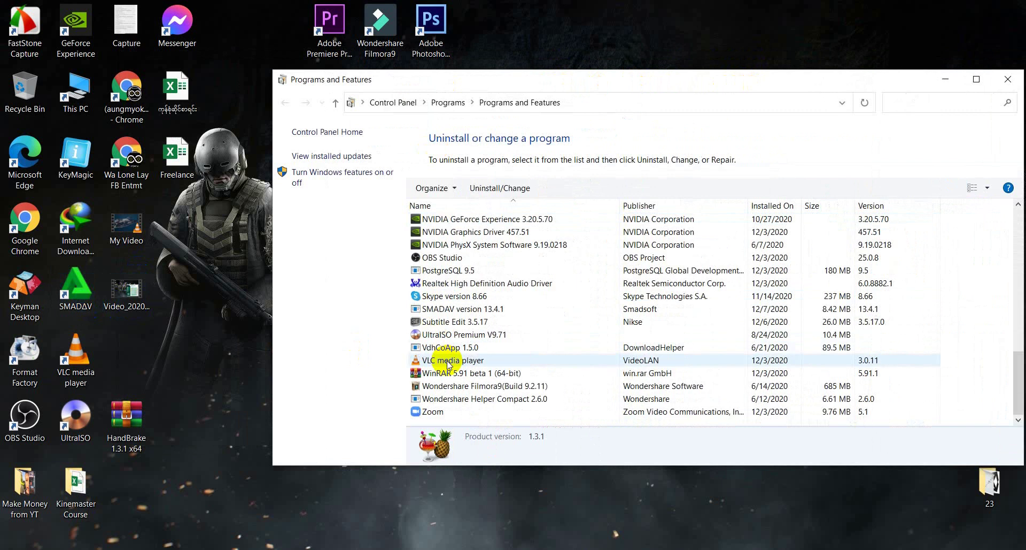
left_click(439, 311)
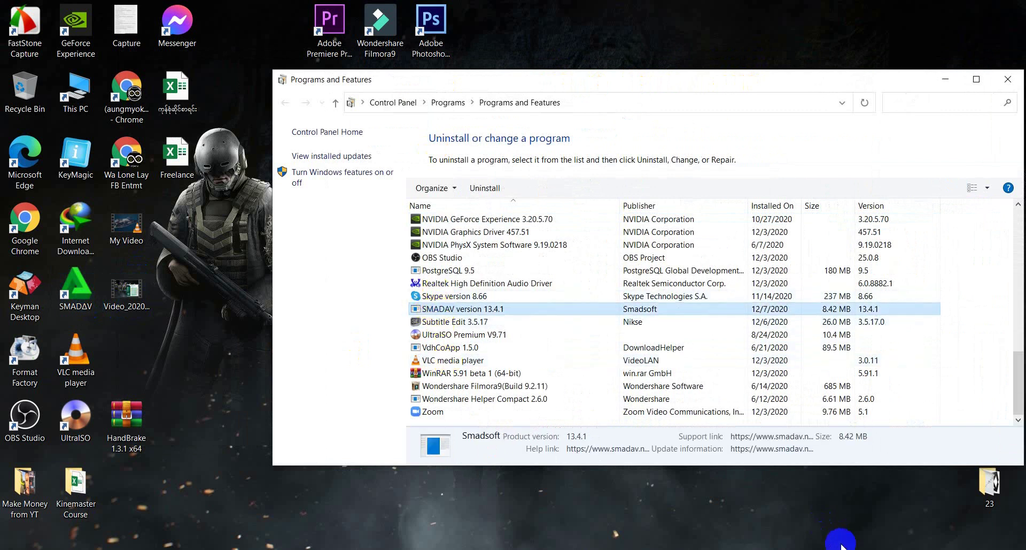
Exit the background Smadav Protection and confirm closing it.
left_click(853, 542)
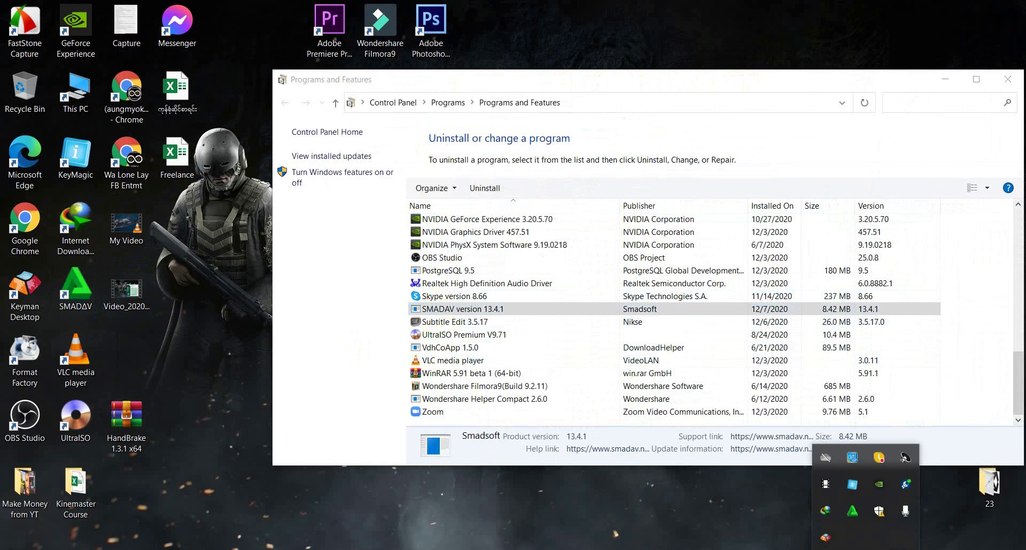
right_click(854, 518)
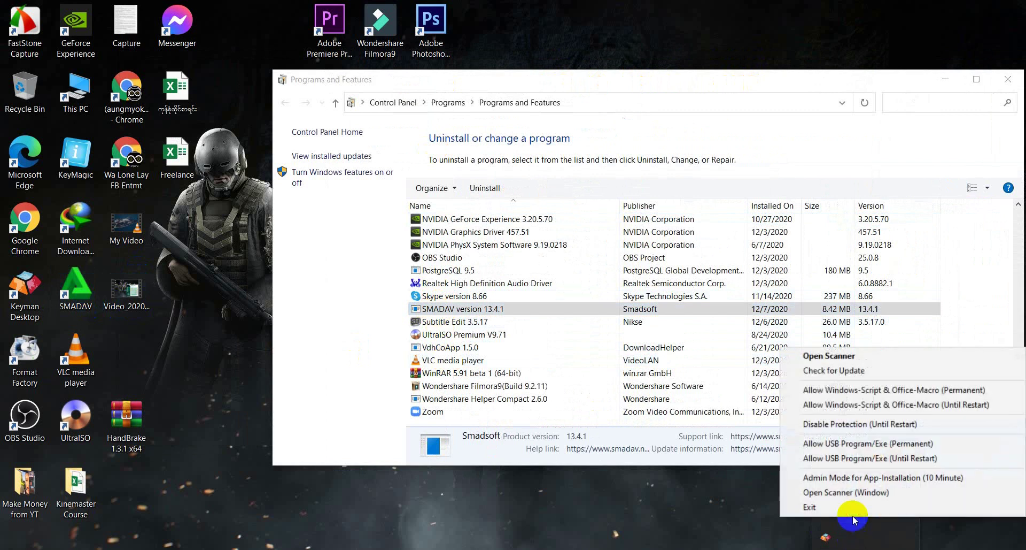
left_click(816, 507)
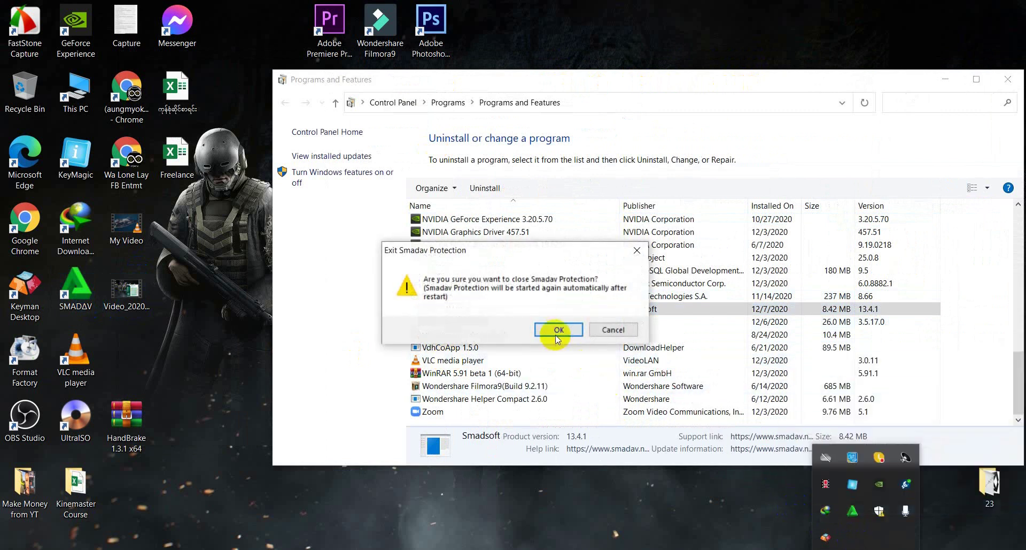
left_click(559, 329)
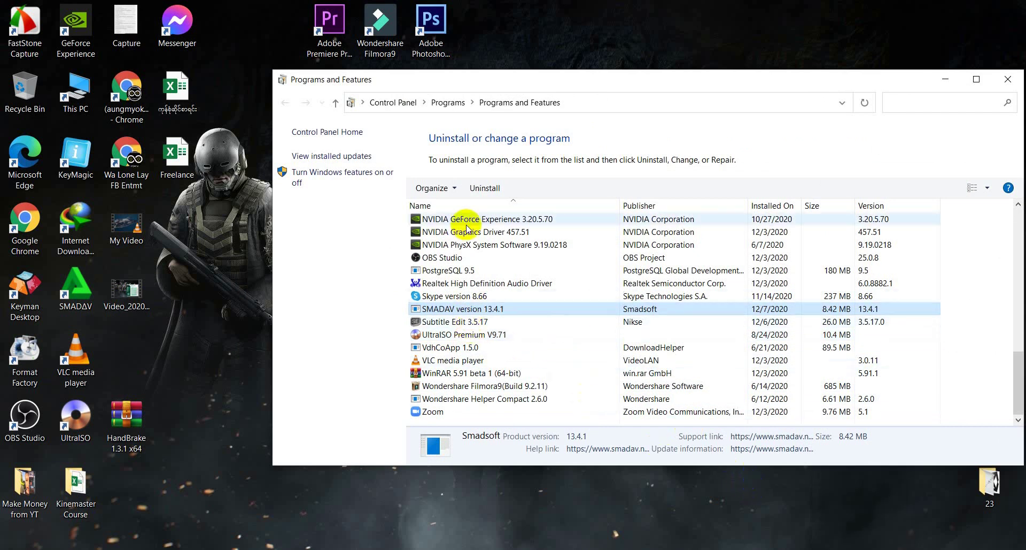
Uninstall SMADAV version 13.4.1 with all of its components and acknowledge the removal.
left_click(477, 189)
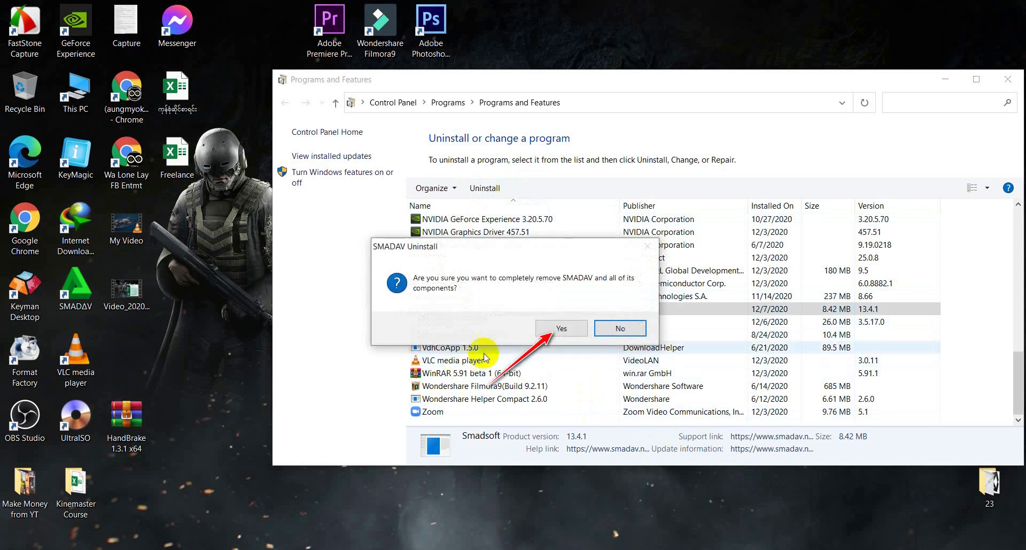
left_click(568, 329)
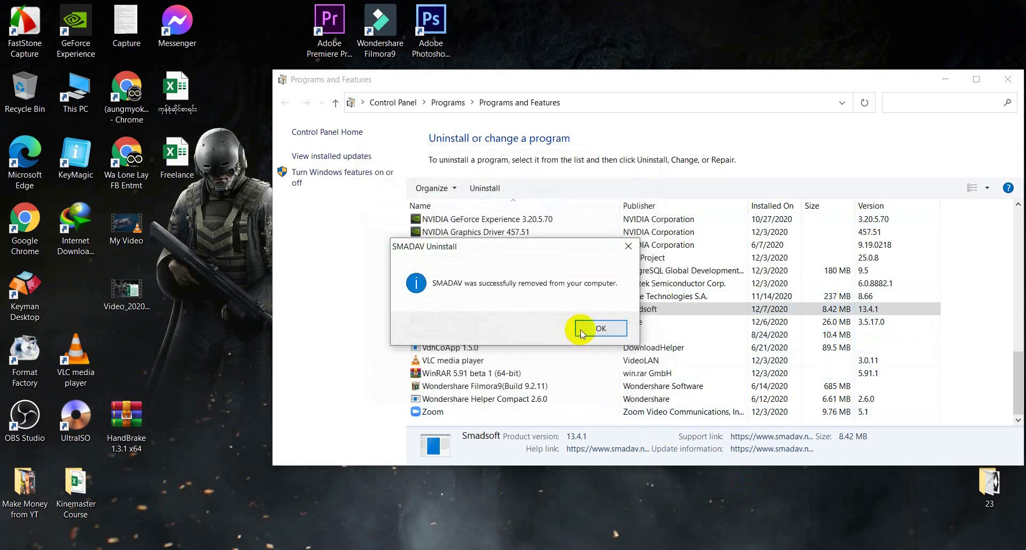
left_click(590, 330)
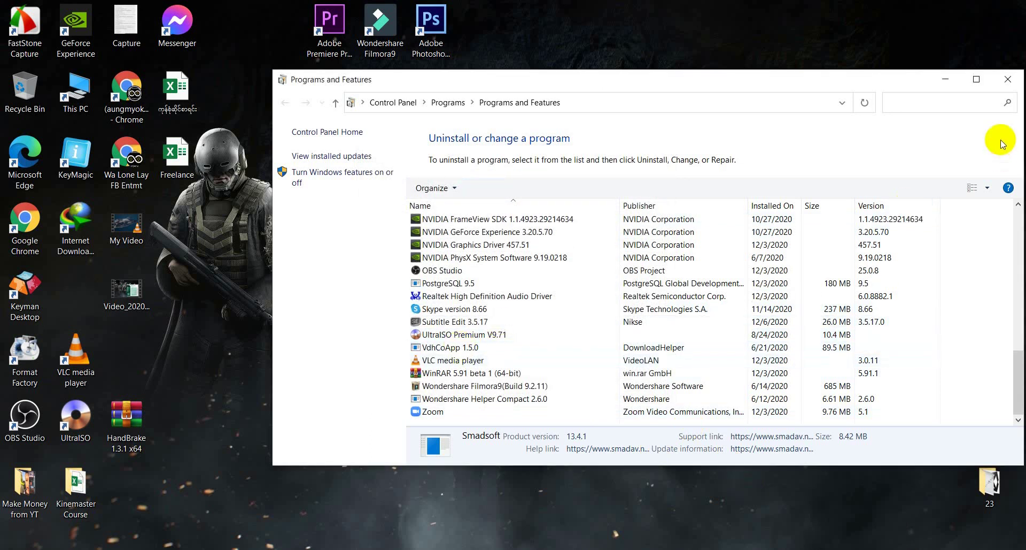
Close the installed programs window and refresh the desktop.
left_click(1001, 86)
right_click(526, 321)
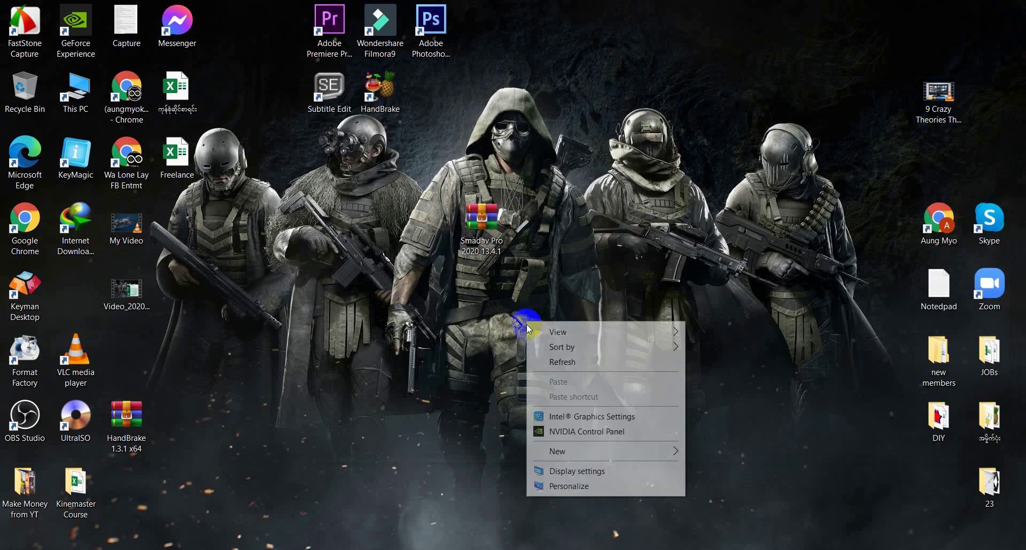
left_click(546, 365)
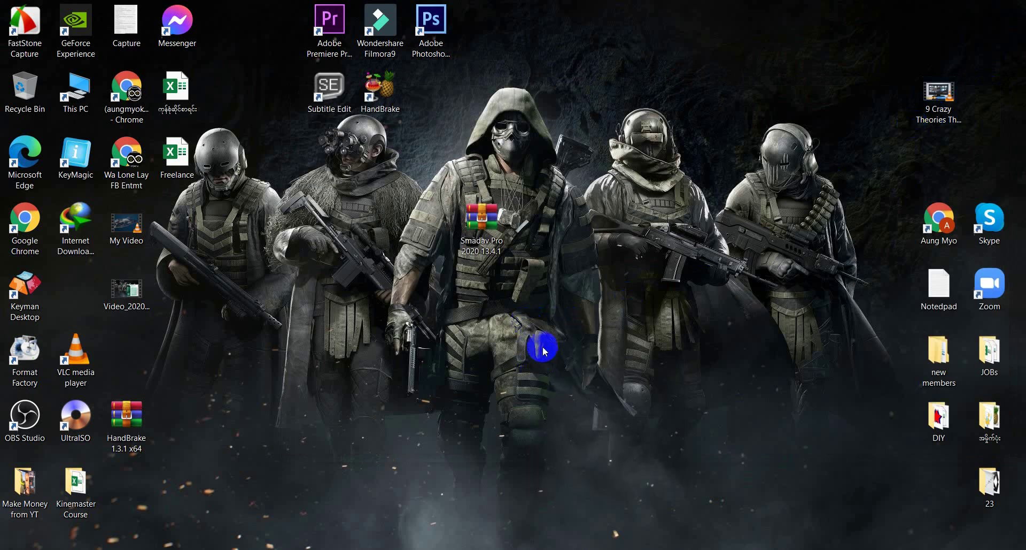
Open the Smadav Pro 2020 13.4.1 archive, dismiss the WinRAR license reminder and enter the folder inside it.
double_click(489, 241)
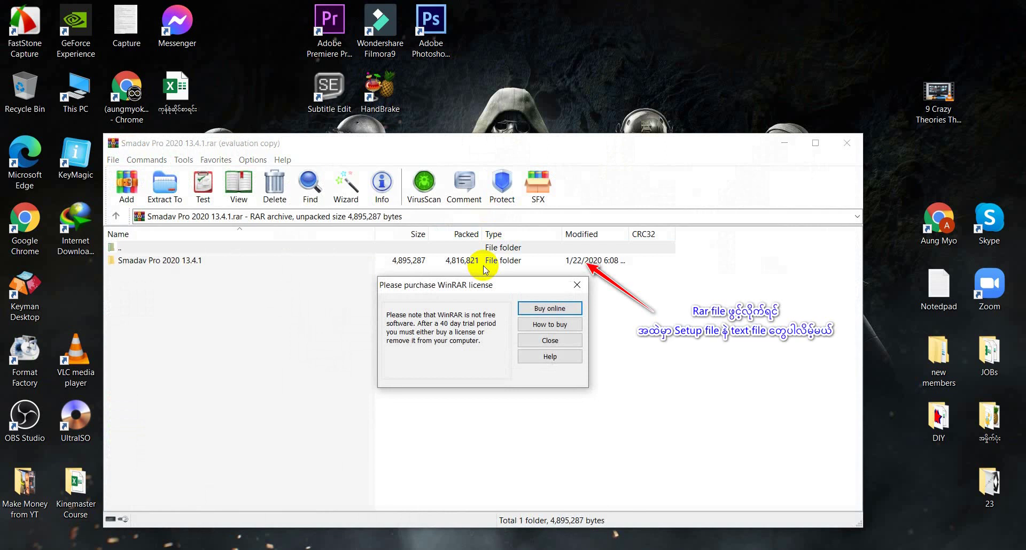
left_click(547, 340)
left_click(129, 262)
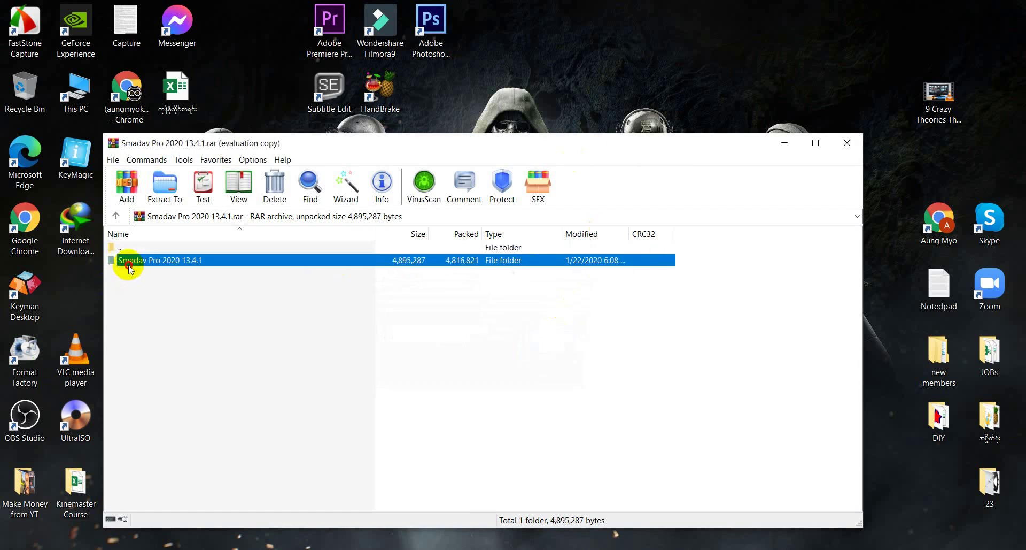
left_click_drag(488, 143, 600, 142)
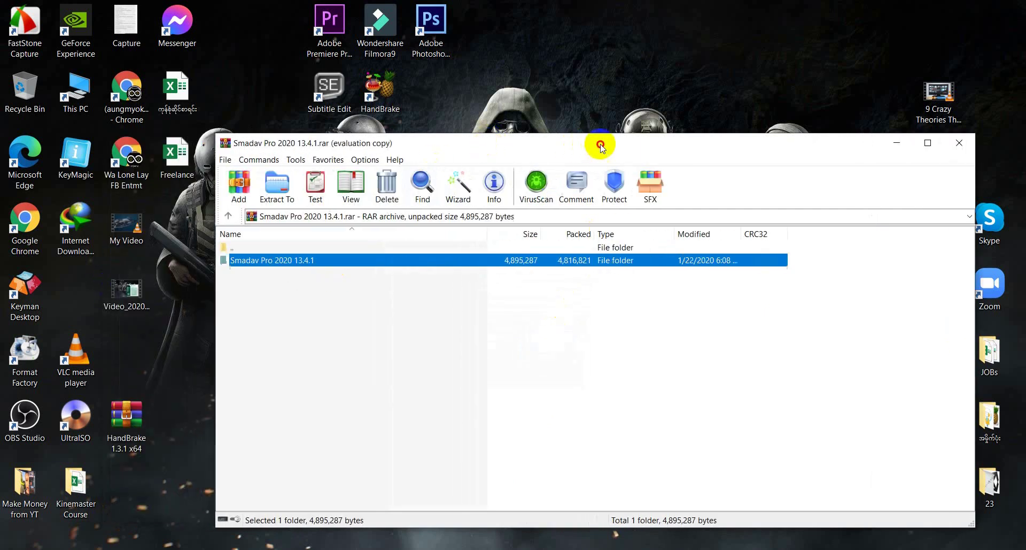
double_click(340, 262)
Run the smadav2020rev134_.exe installer from the archive with English as the setup language.
left_click(252, 274)
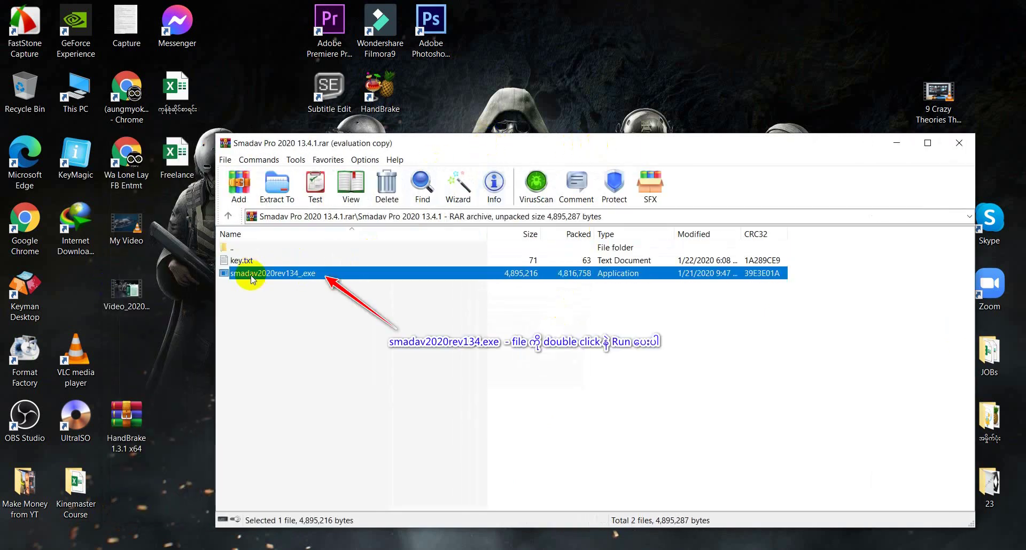
double_click(263, 274)
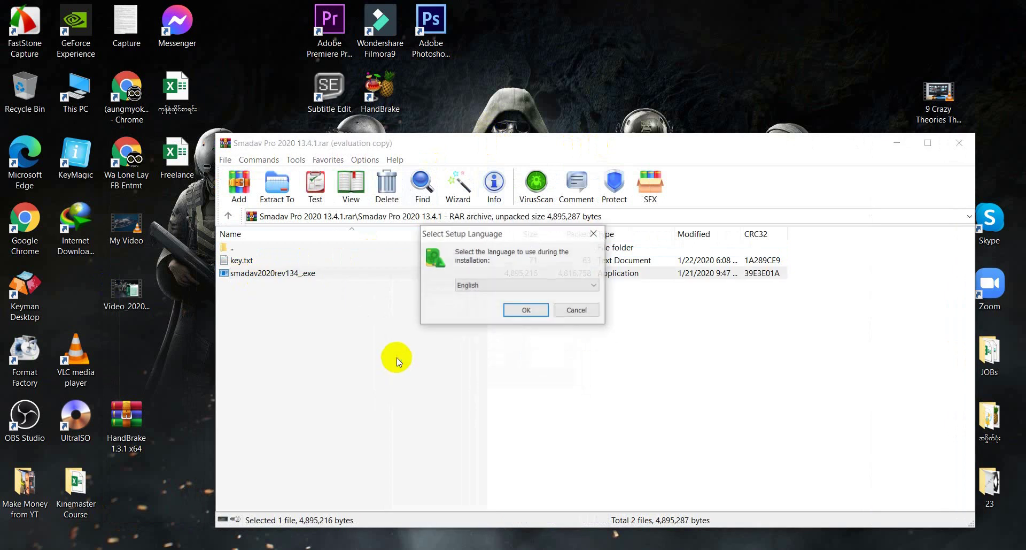
left_click(512, 310)
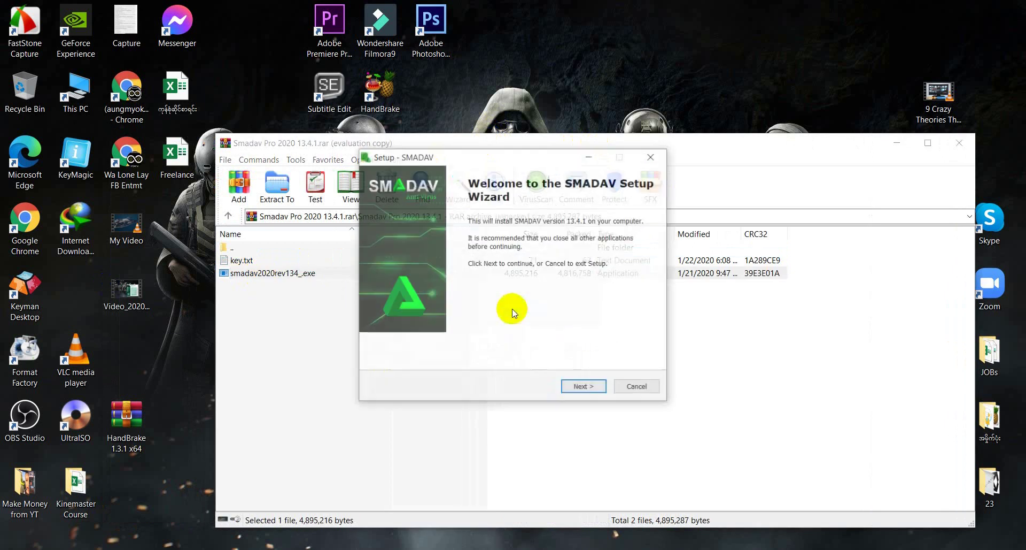
Proceed past the welcome page and accept the SMADAV license agreement.
left_click(583, 387)
left_click(407, 346)
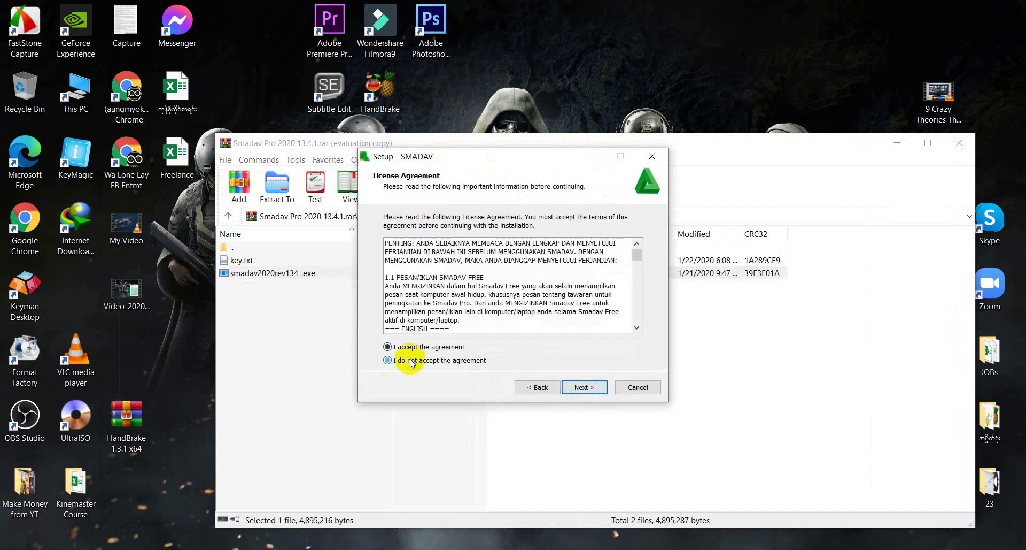
left_click(410, 362)
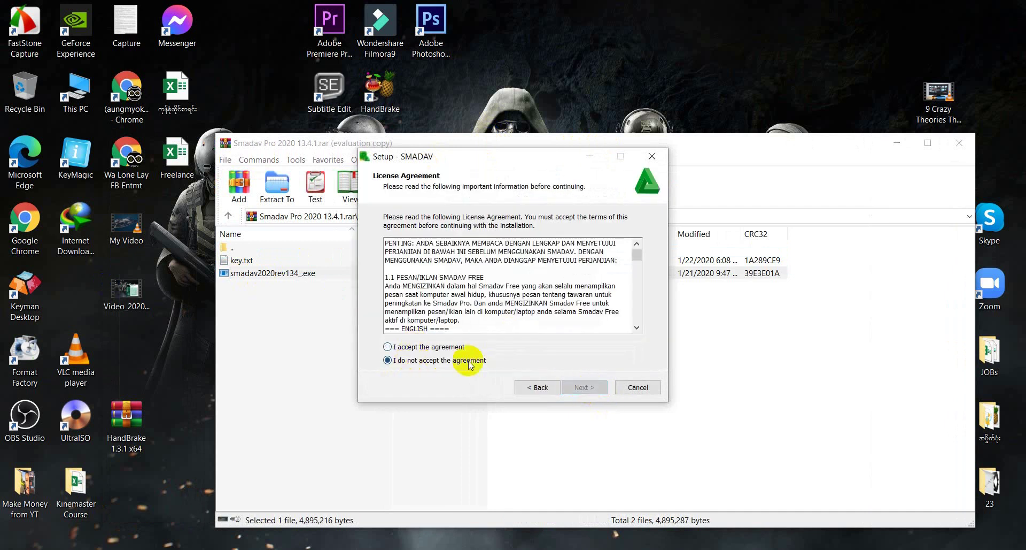
left_click(426, 347)
left_click(584, 387)
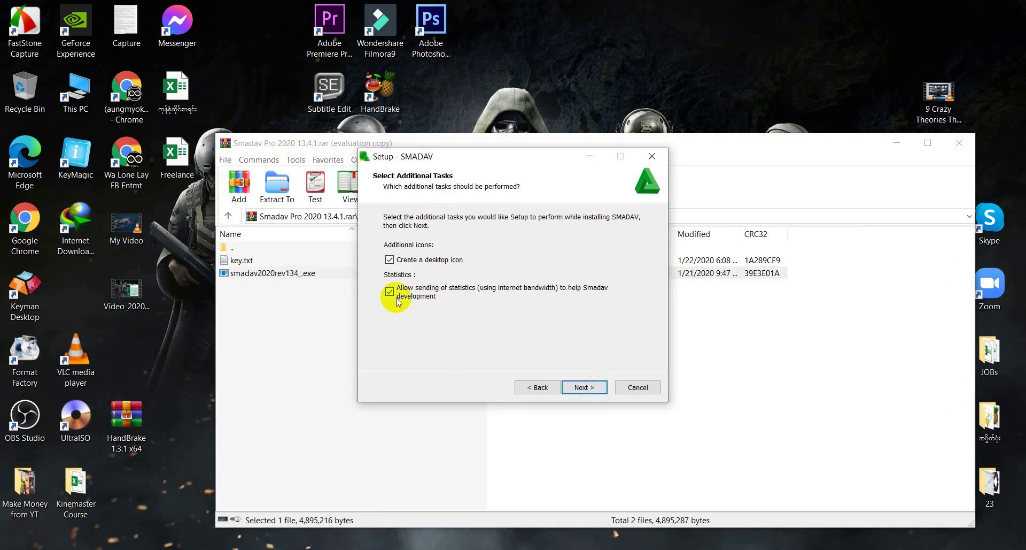
Install SMADAV with a desktop icon and without sending statistics, and finish the setup with Launch SMADAV enabled.
left_click(389, 292)
left_click(584, 387)
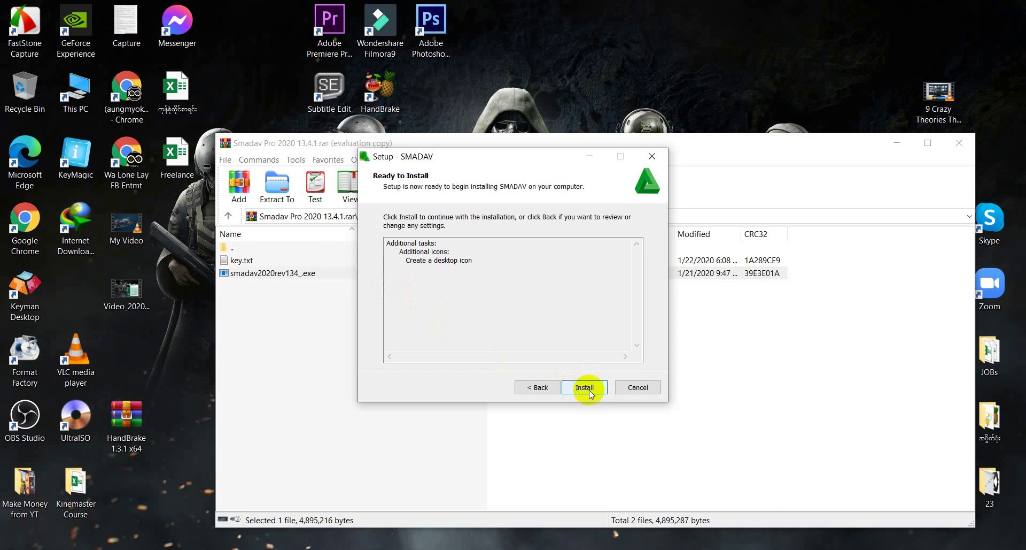
left_click(584, 387)
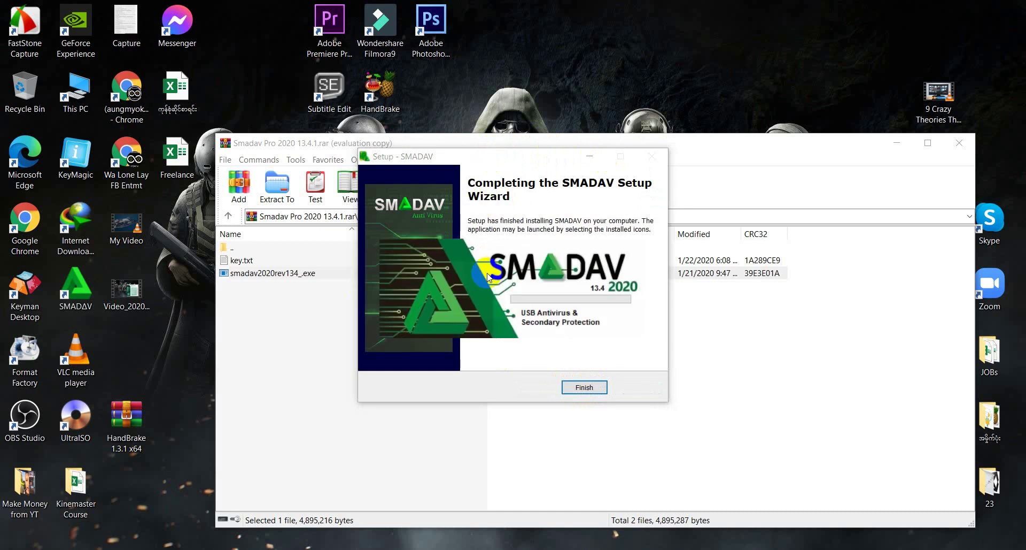
left_click(479, 270)
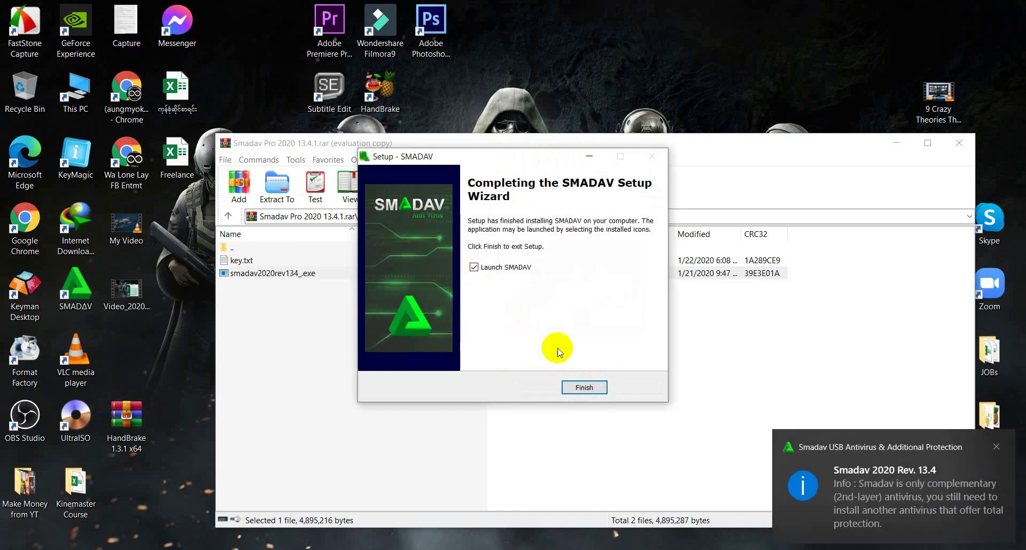
left_click(584, 388)
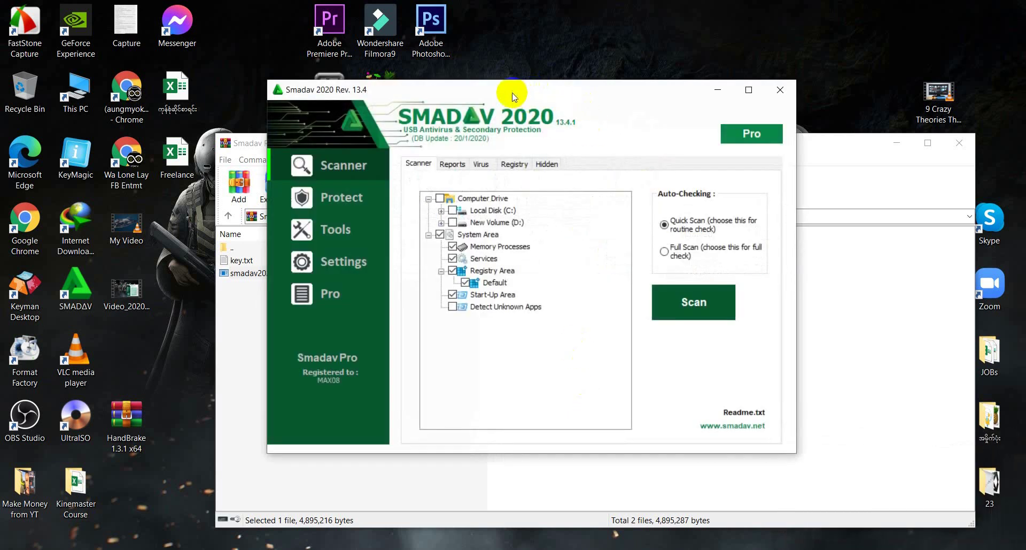
Open key.txt from the archive, close the archive window and place the Smadav window beside the text file.
left_click_drag(525, 92, 701, 130)
left_click(538, 202)
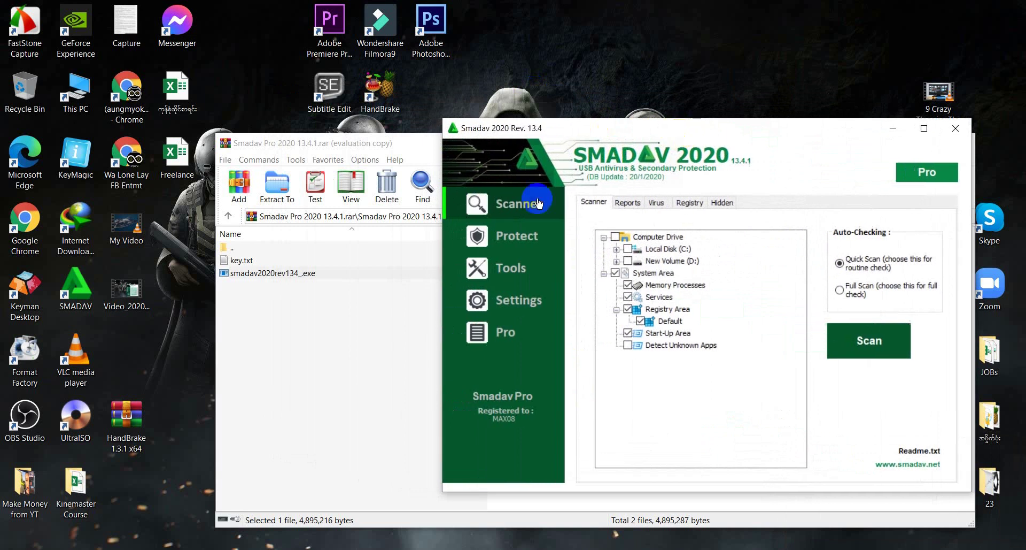
double_click(290, 260)
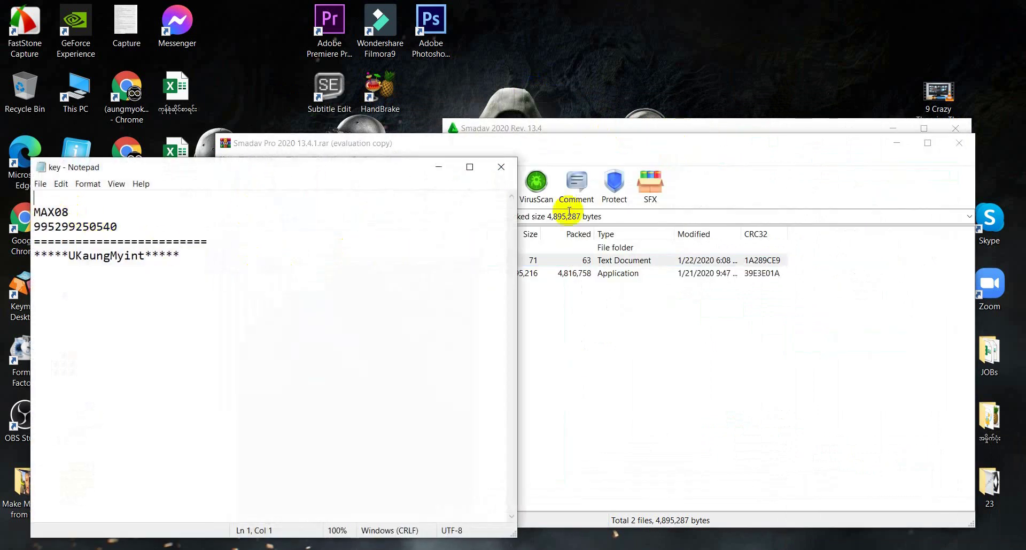
left_click(959, 151)
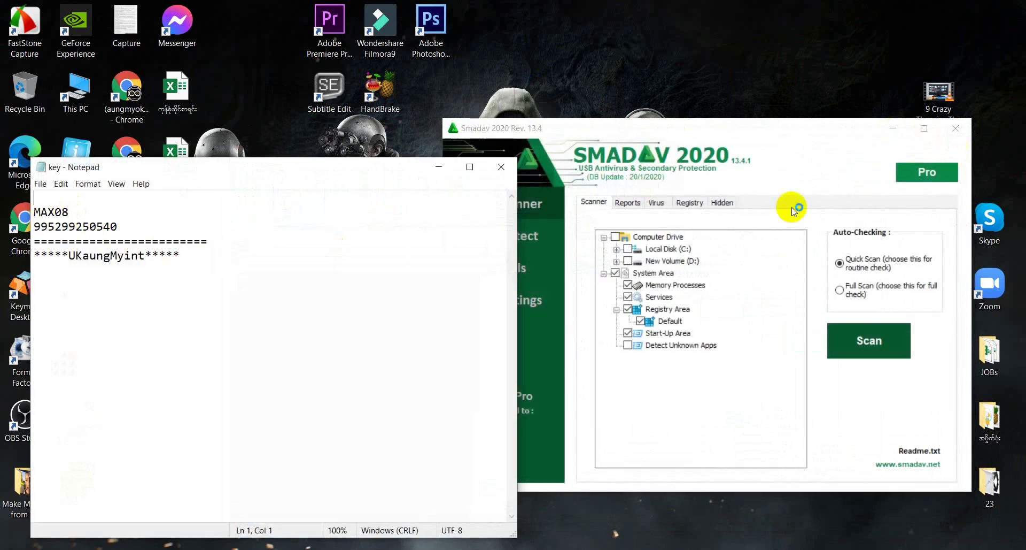
left_click_drag(698, 131, 673, 58)
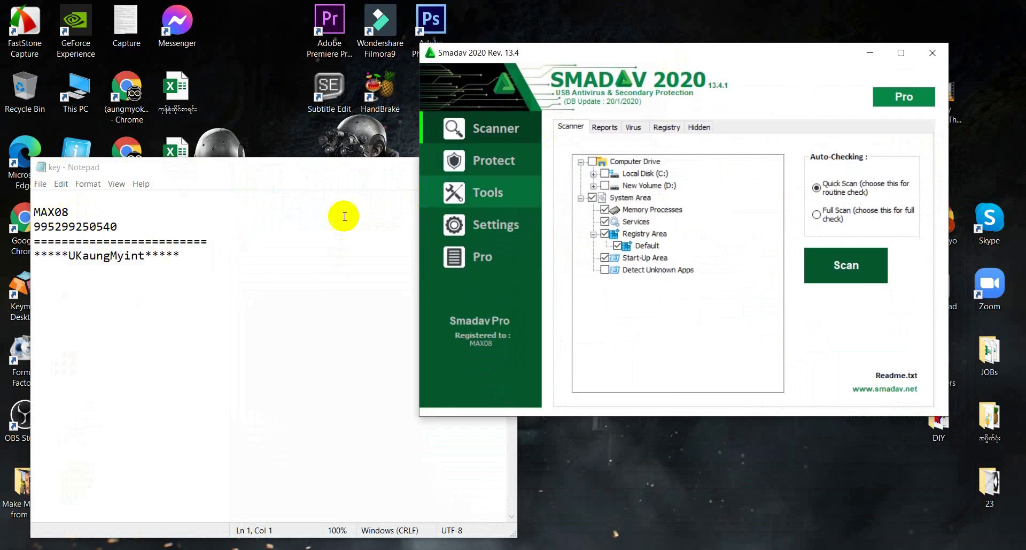
Copy the registration name from the first text line of key.txt.
left_click(84, 213)
left_click_drag(84, 213, 34, 213)
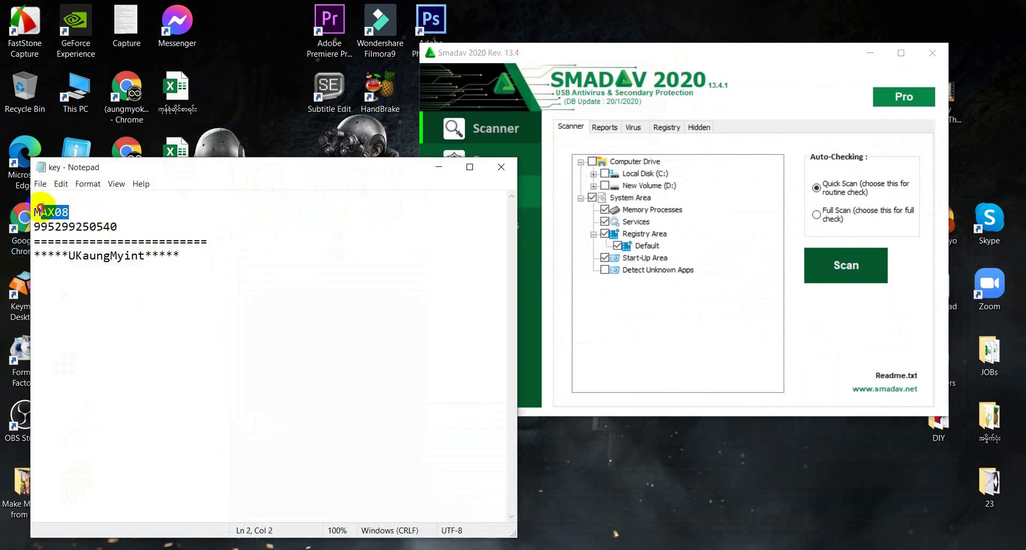
right_click(37, 215)
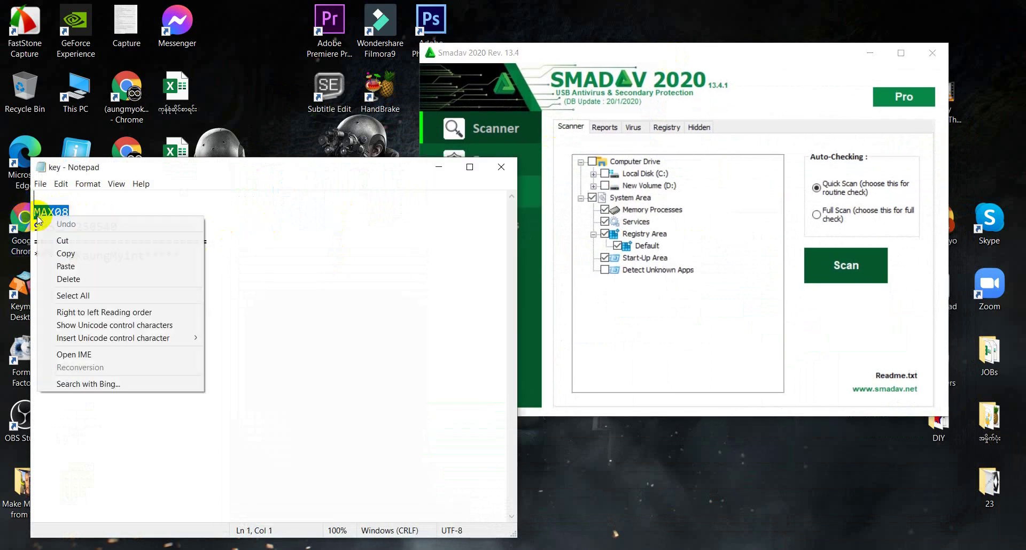
left_click(66, 255)
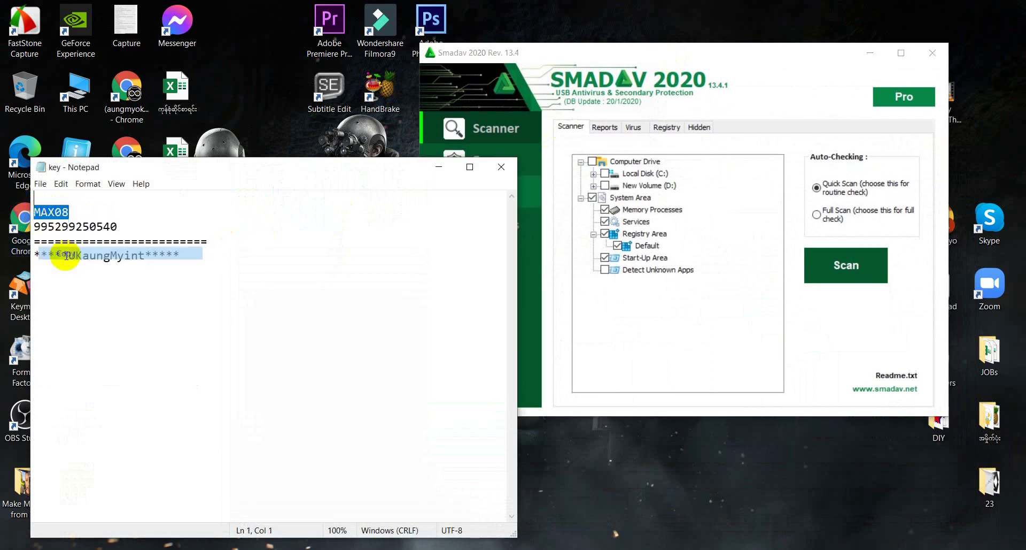
Unregister the existing Smadav Pro registration in Smadav's general settings and confirm the conversion back to Free.
left_click(592, 306)
left_click(483, 177)
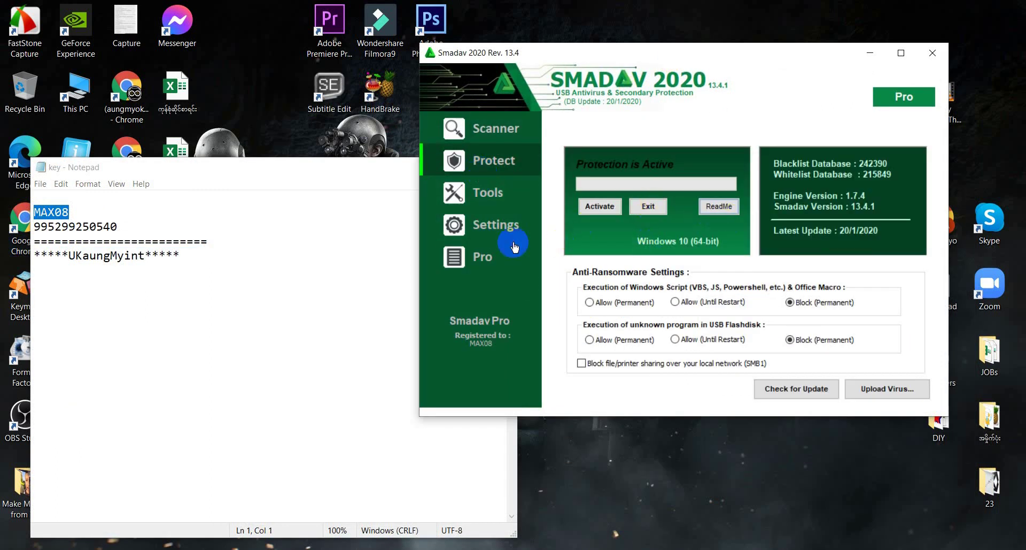
left_click(488, 197)
left_click(495, 223)
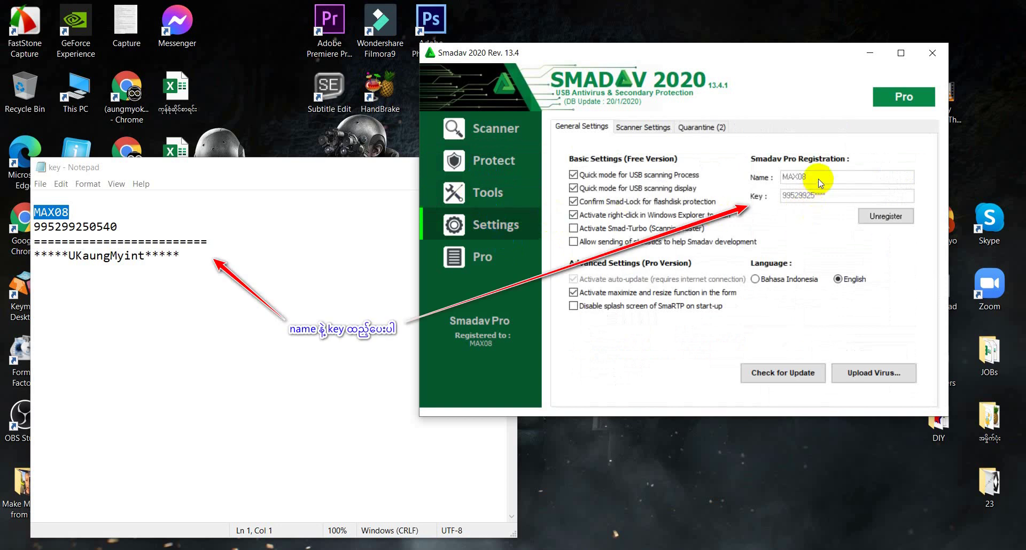
left_click(872, 219)
left_click(550, 330)
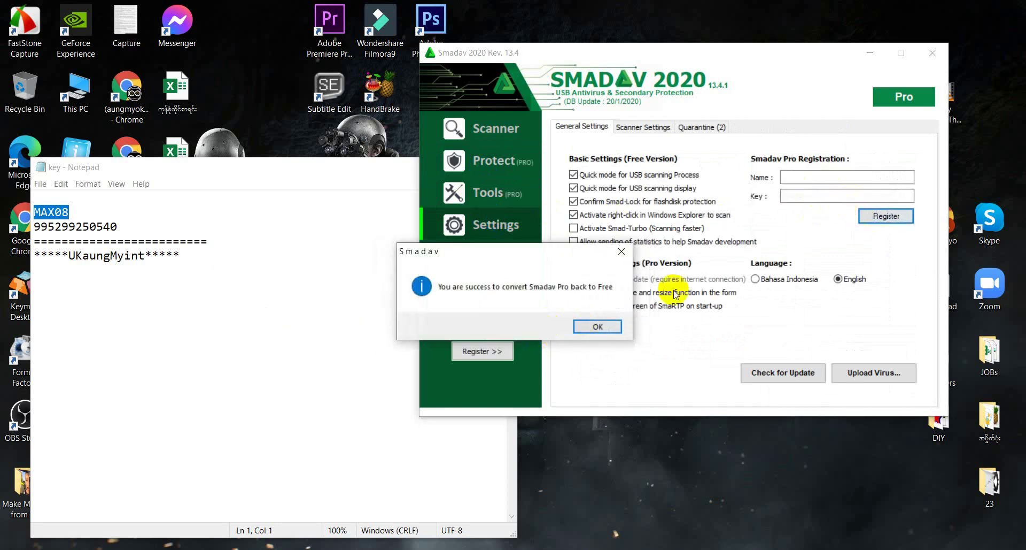
Close the conversion message and fill in the Smadav Pro registration name with the one copied from key.txt.
left_click(598, 324)
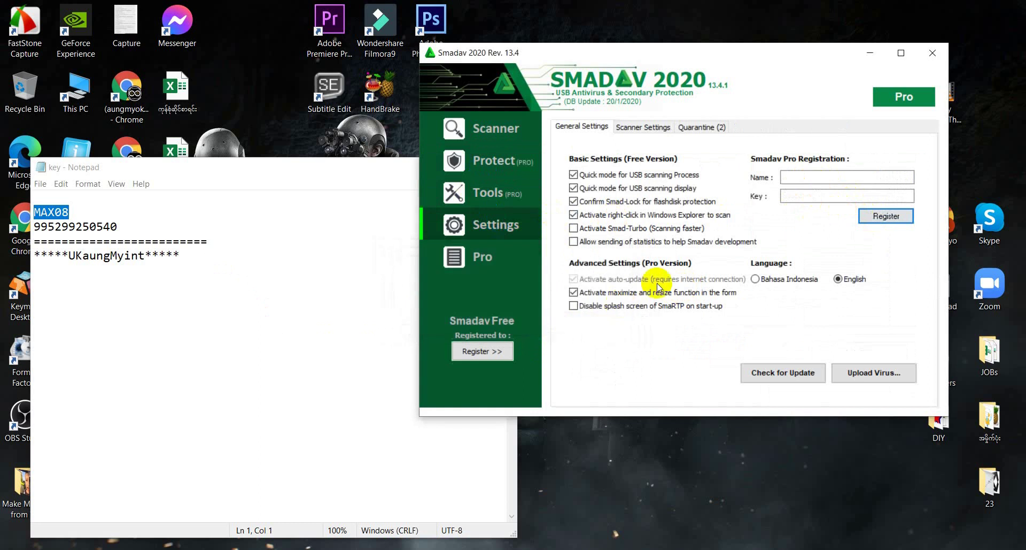
left_click(790, 177)
right_click(790, 176)
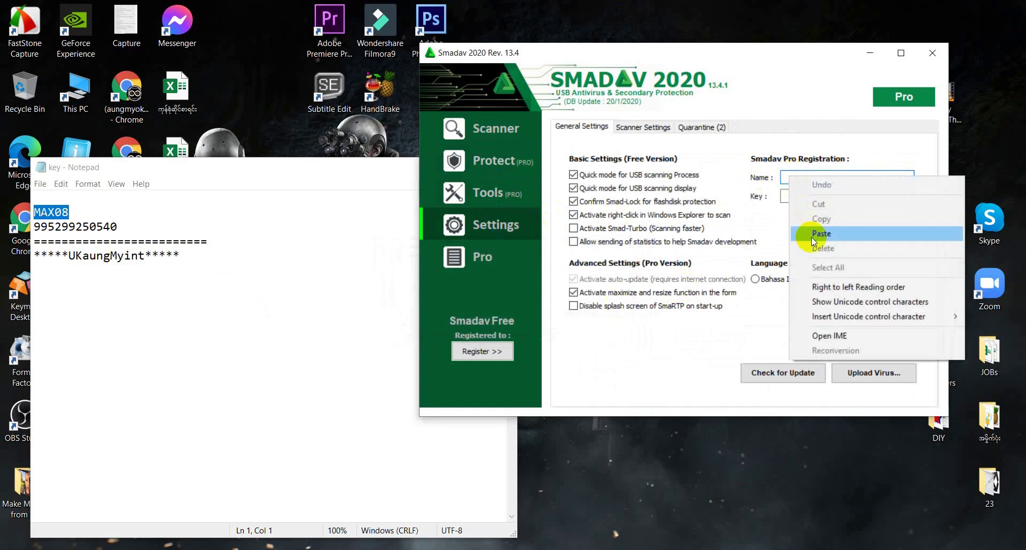
left_click(812, 237)
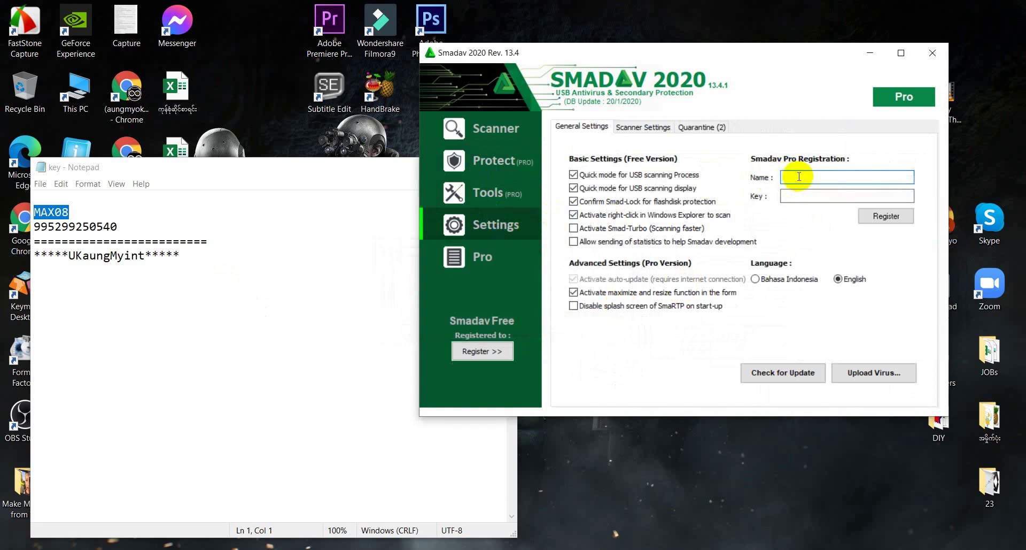
left_click(79, 207)
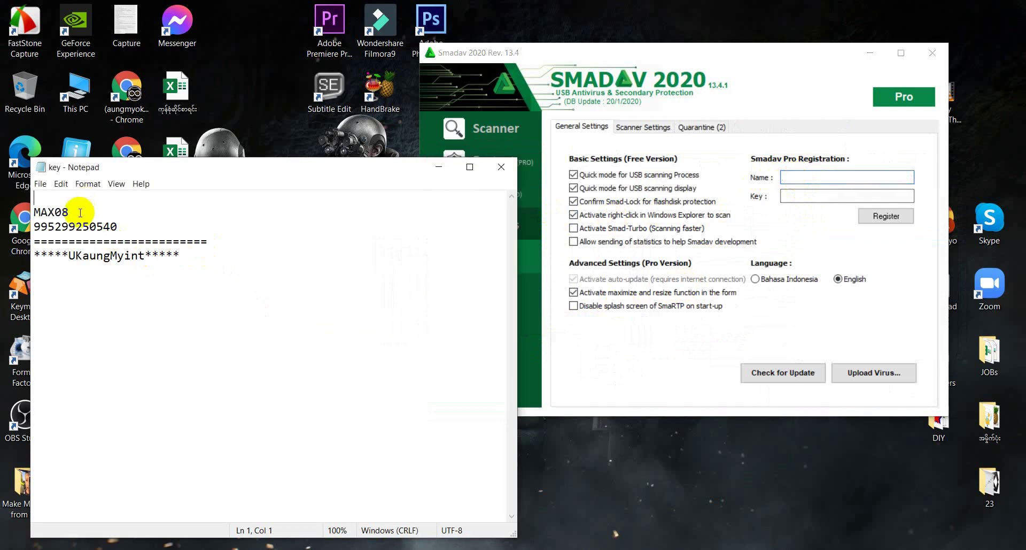
left_click(883, 216)
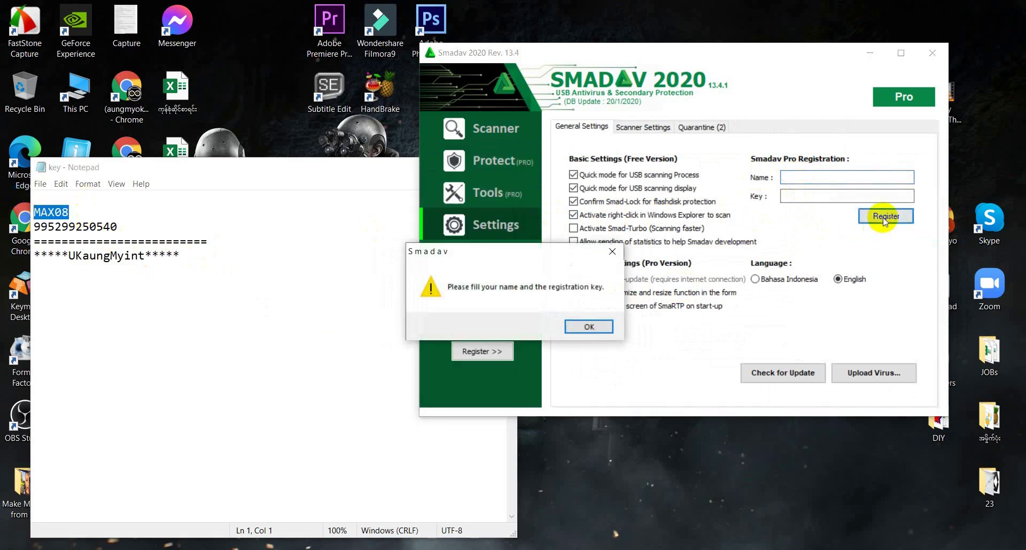
left_click(588, 325)
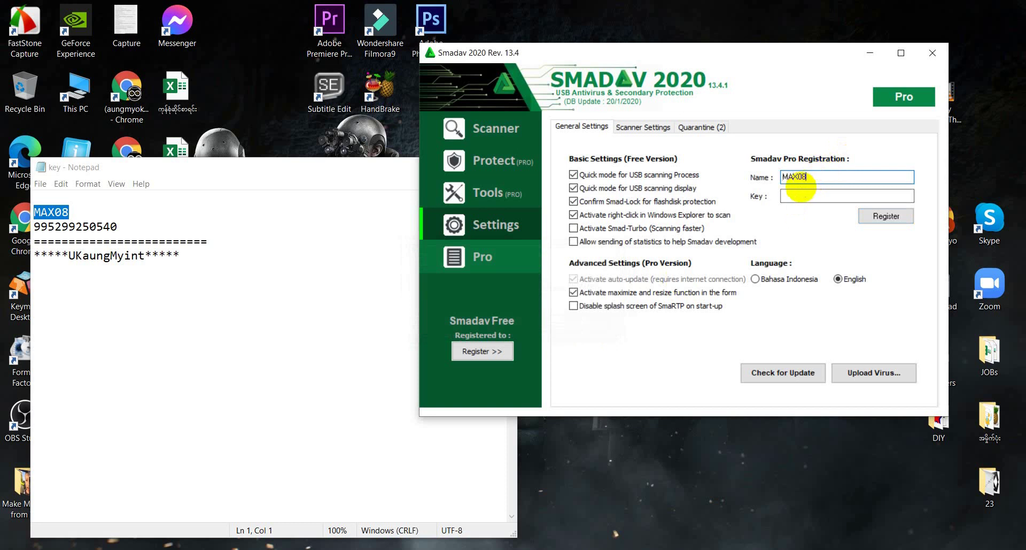
Copy the registration key from key.txt into the Key field, register Smadav Pro and close the resulting message.
left_click_drag(126, 228, 33, 226)
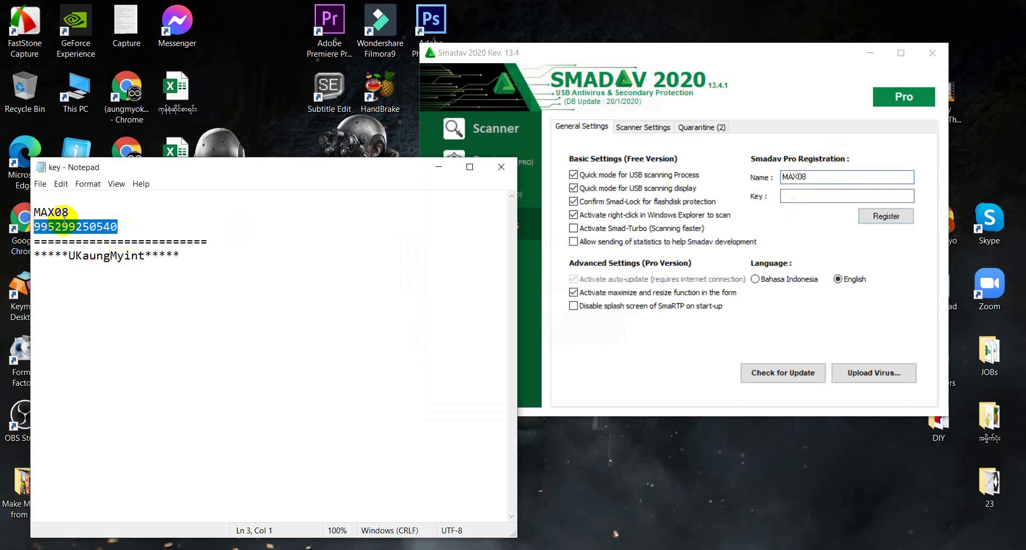
left_click(790, 195)
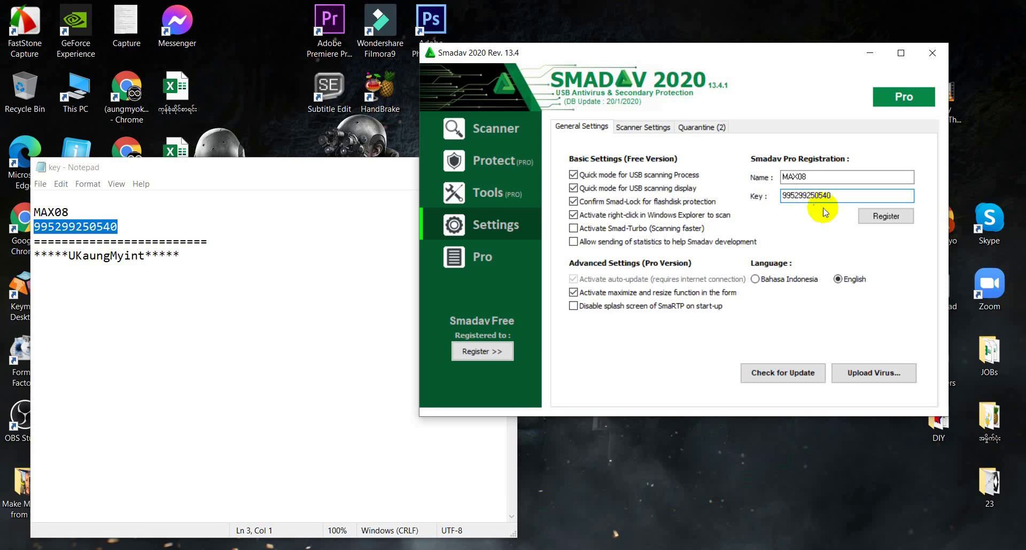
left_click(868, 216)
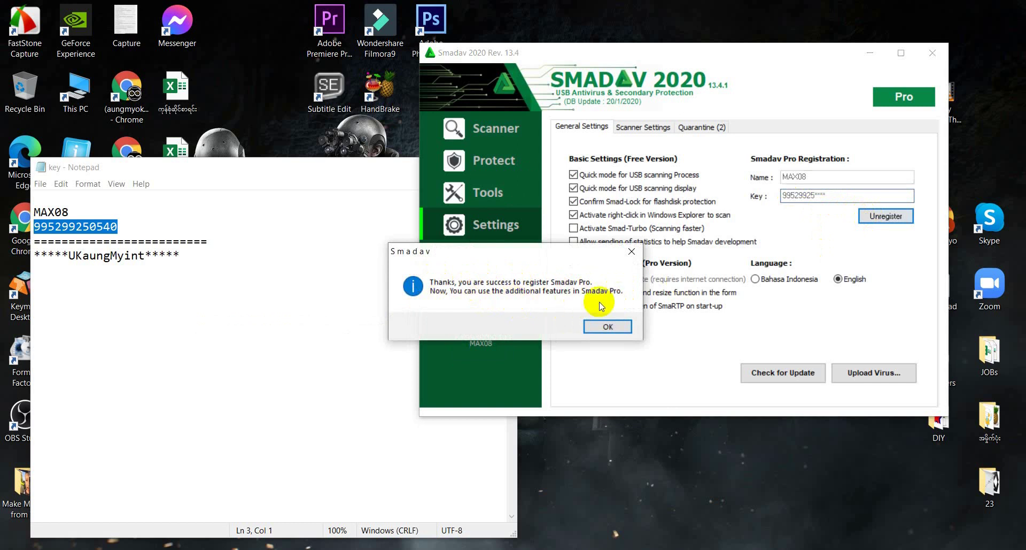
left_click(607, 326)
Close the key.txt file and the Smadav window, and show the hidden system tray icons.
left_click(353, 173)
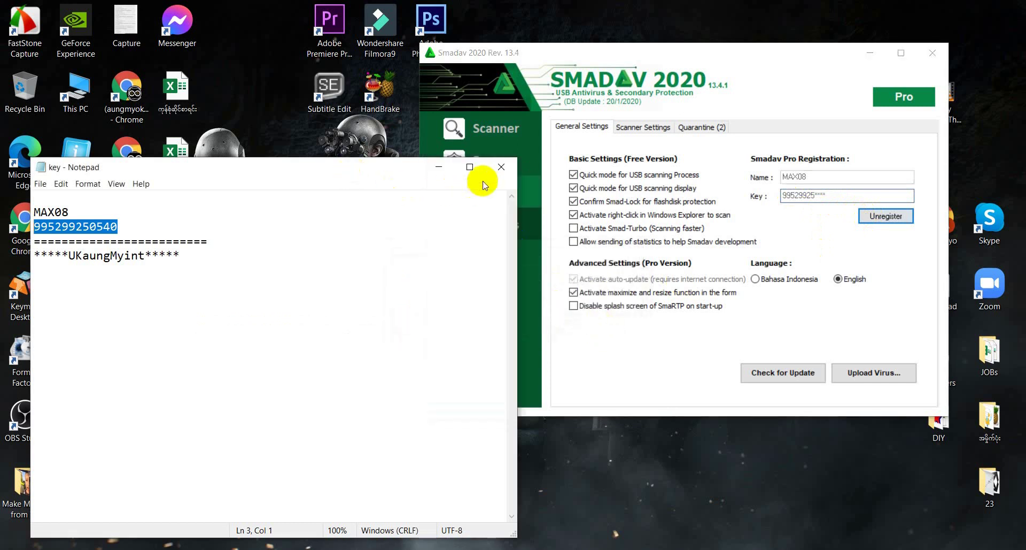
left_click(500, 168)
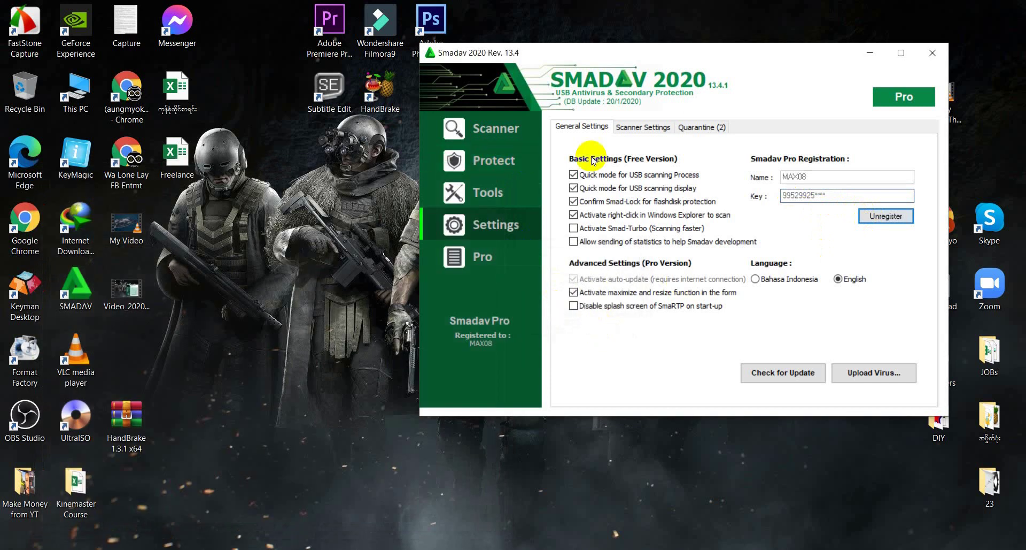
left_click(933, 52)
left_click(866, 548)
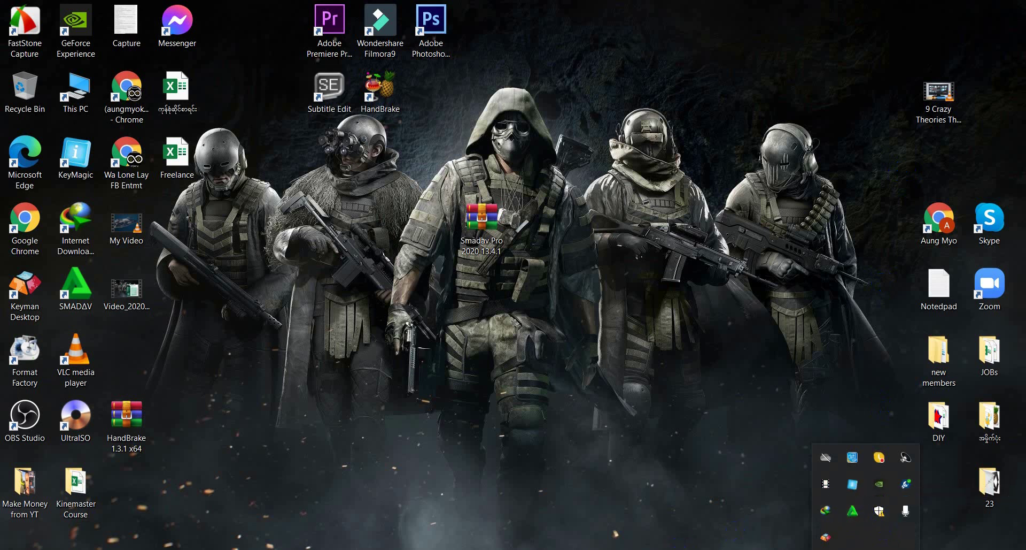
Refresh the desktop and move the Smadav Pro 2020 13.4.1 archive to the spot below the Subtitle Edit shortcut.
right_click(549, 323)
left_click(588, 345)
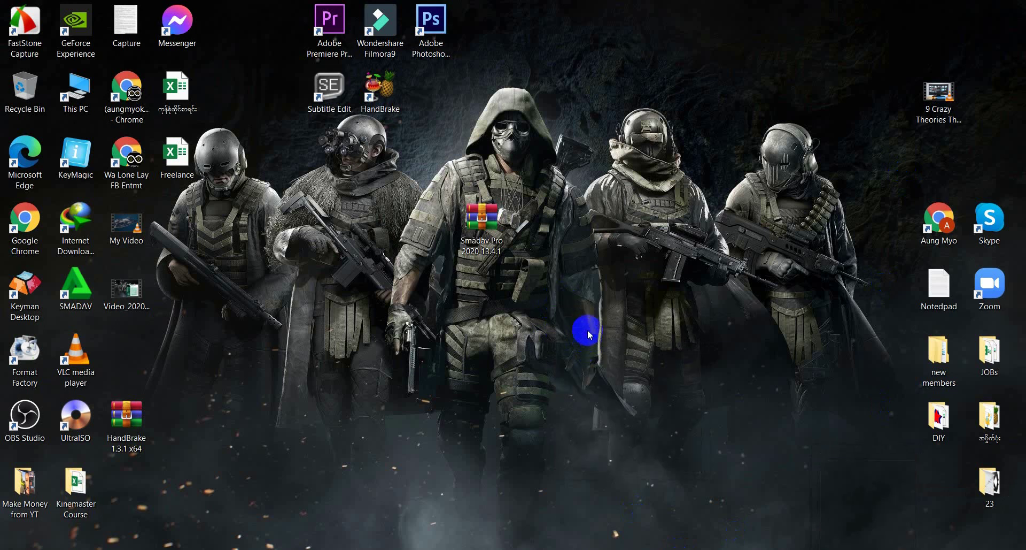
right_click(594, 317)
left_click_drag(487, 224, 331, 184)
left_click(492, 182)
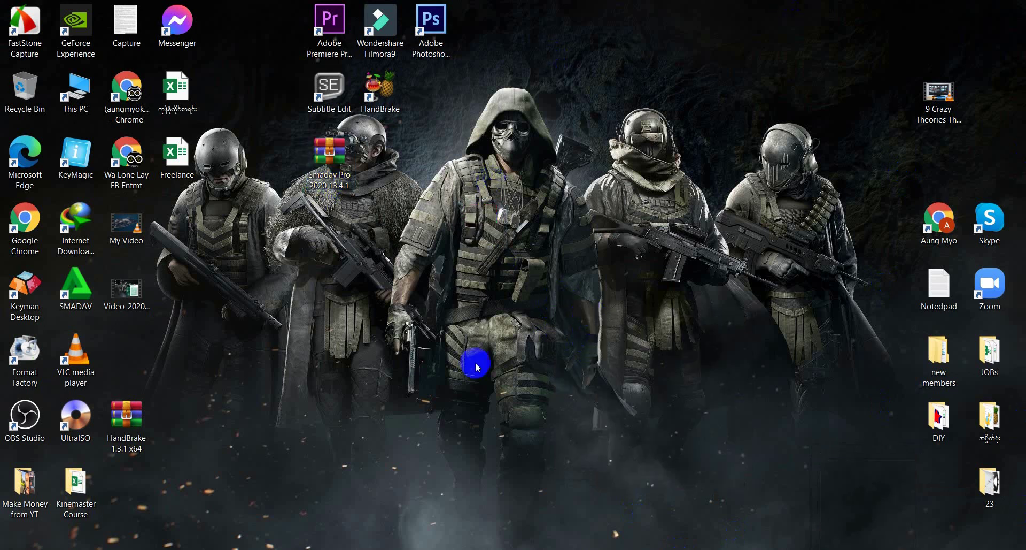